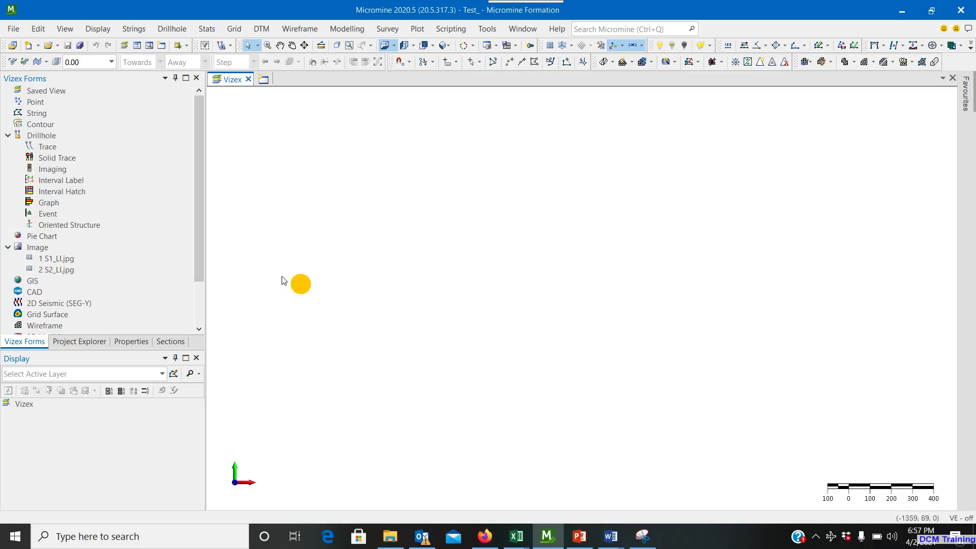
Delete the saved image forms S1_LI.jpg and S2_LI.jpg from the Vizex image forms
click(70, 261)
click(70, 261)
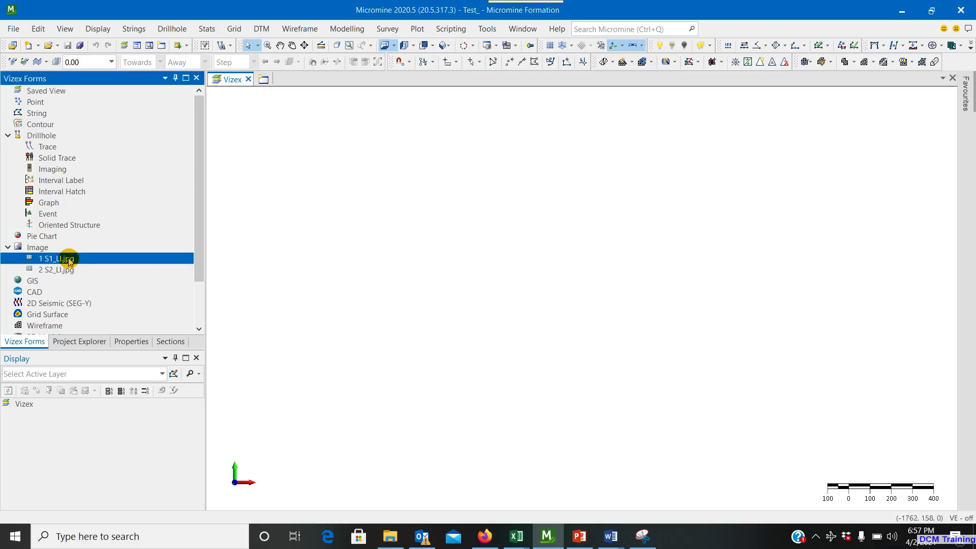
key(Delete)
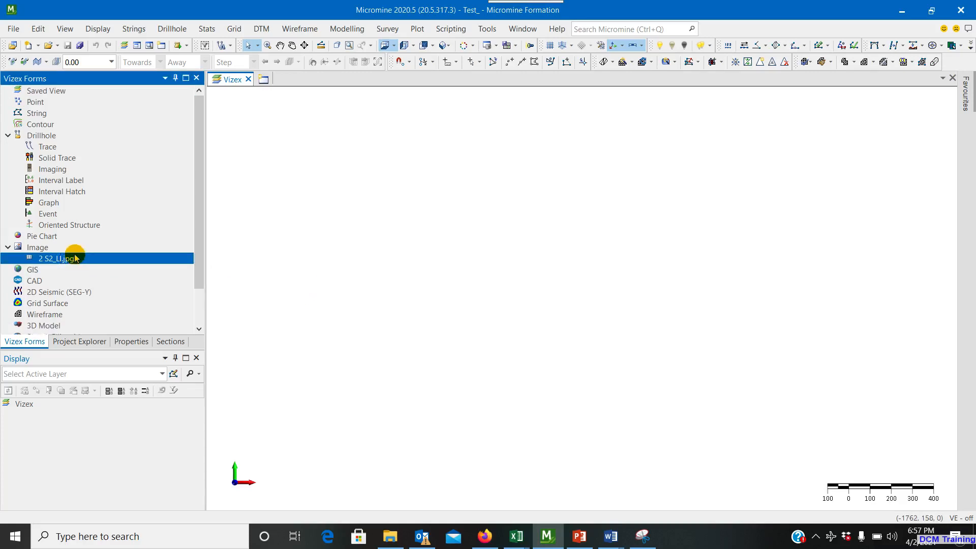
key(Delete)
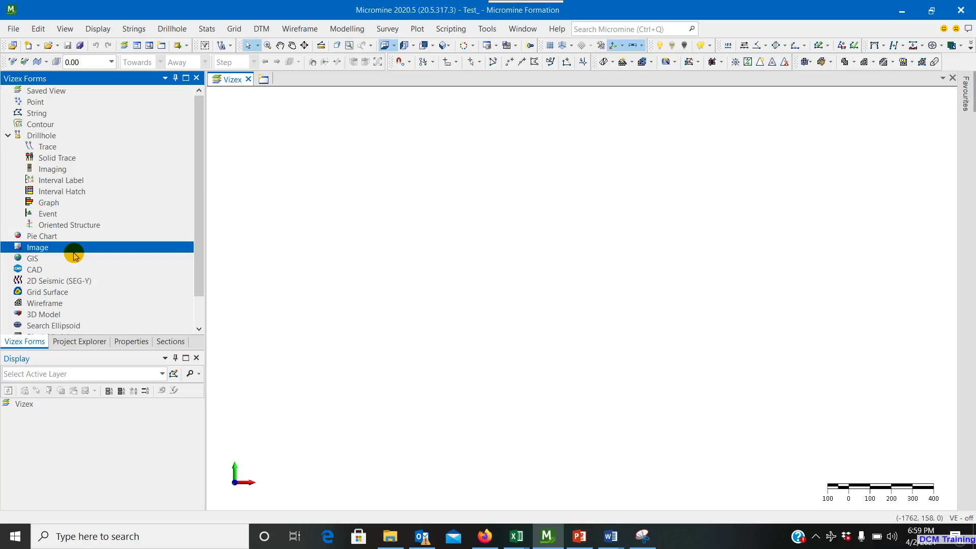
click(293, 129)
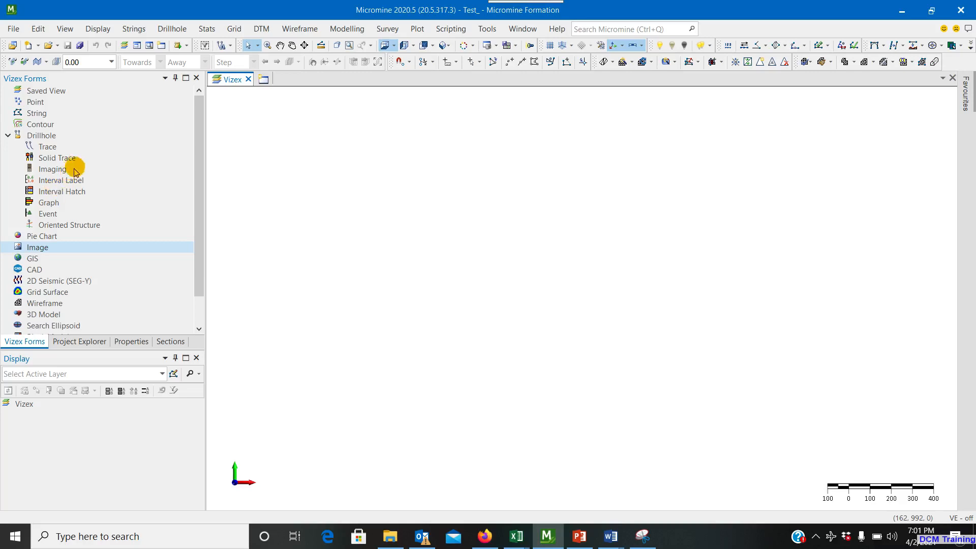
click(117, 182)
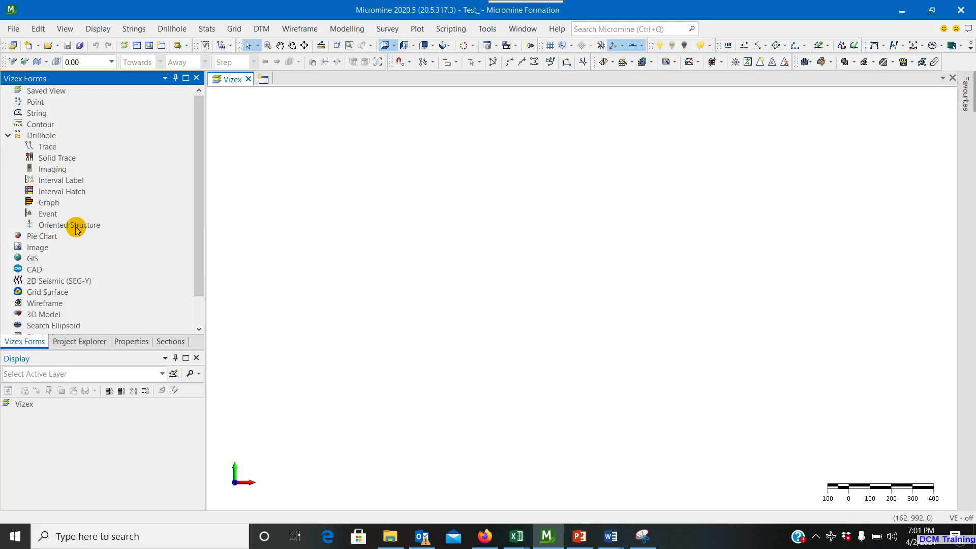
Load S1_LI.jpg from the Test_ folder as the file of a new image form and start its image registration
click(33, 248)
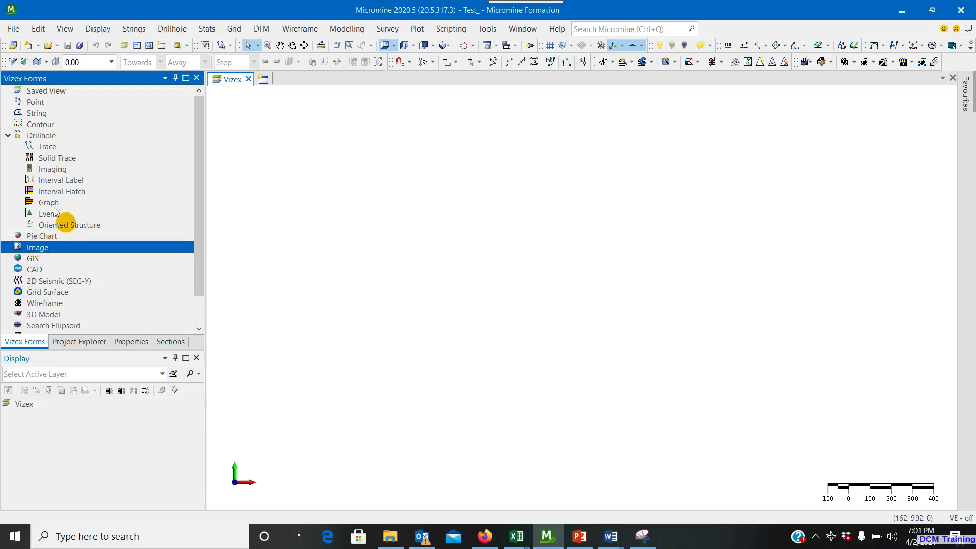
double_click(43, 249)
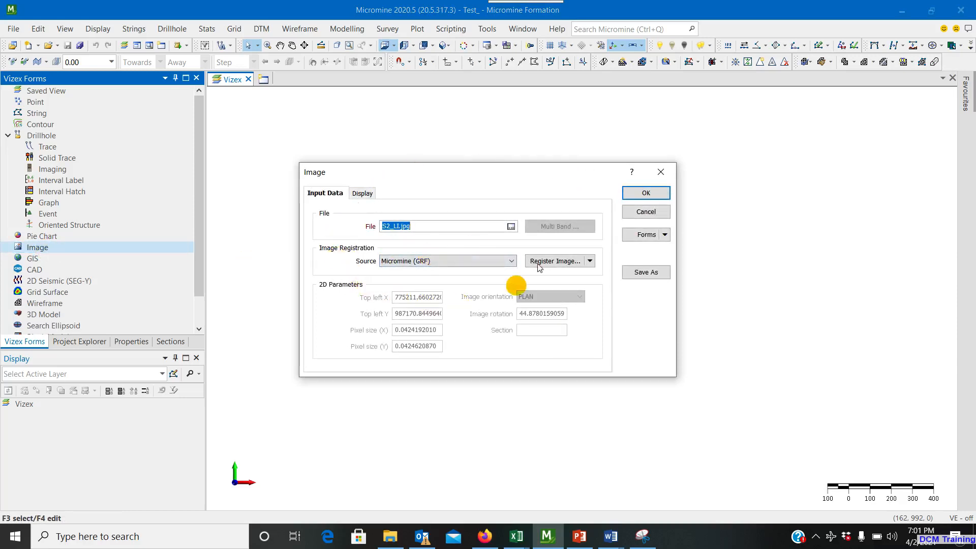
click(511, 226)
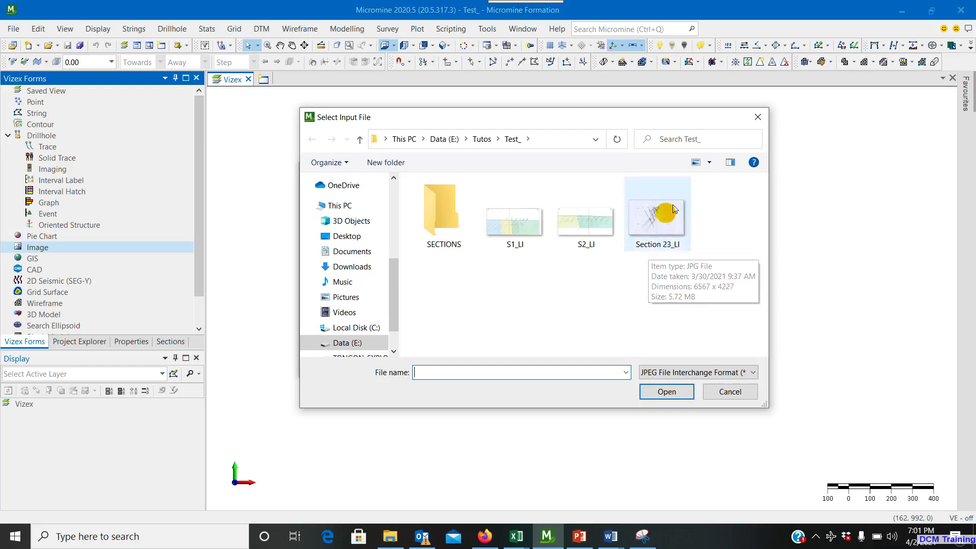
click(510, 246)
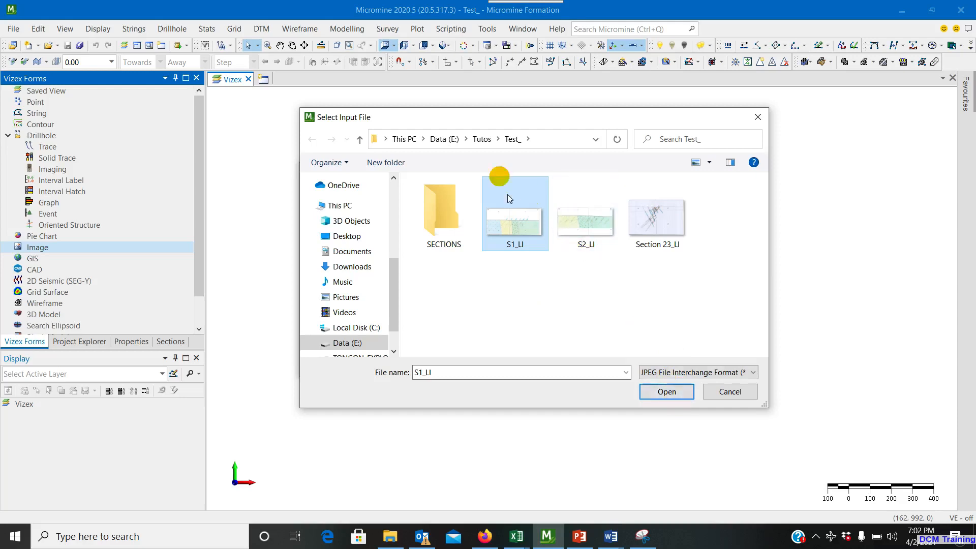
click(666, 392)
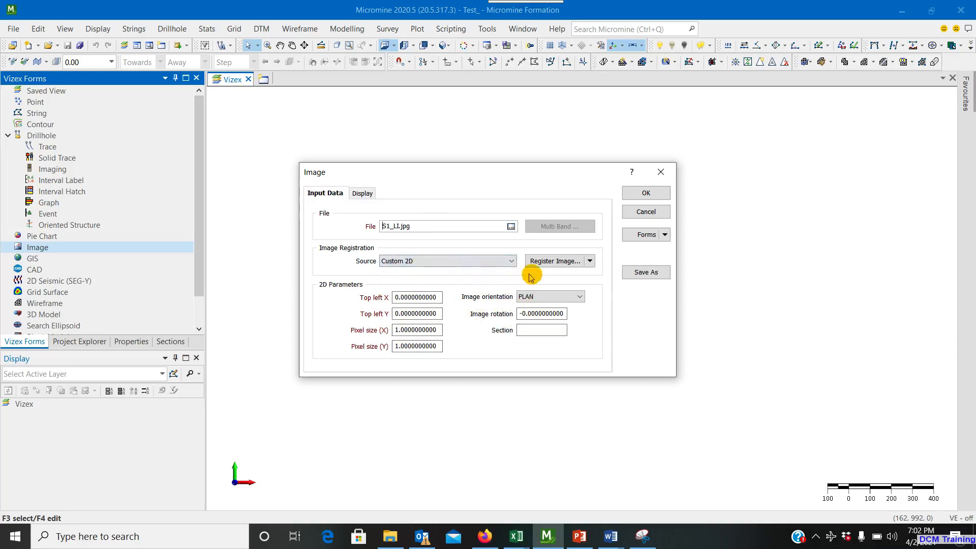
click(553, 260)
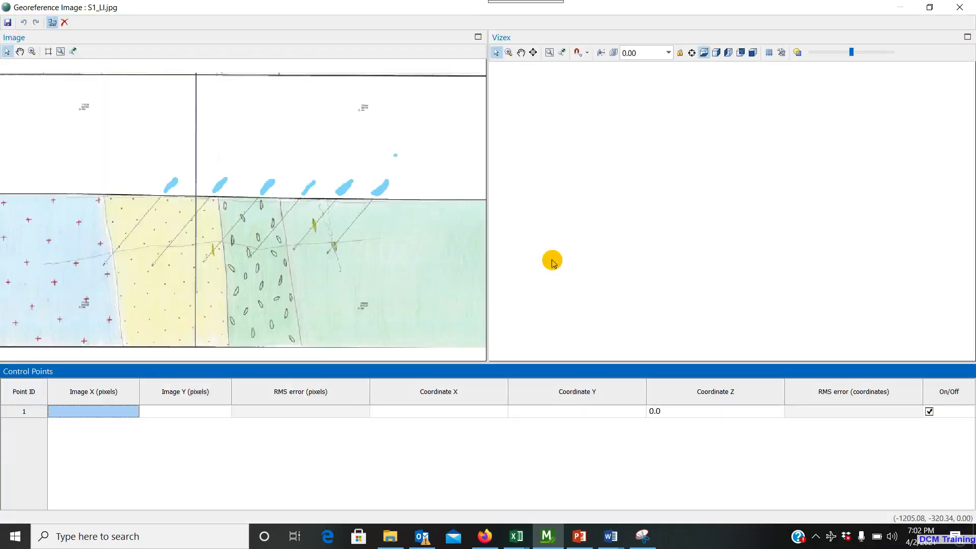
Place the first control point on the upper crosshair mark at the NW end of the section image
scroll(362, 184, down, 1)
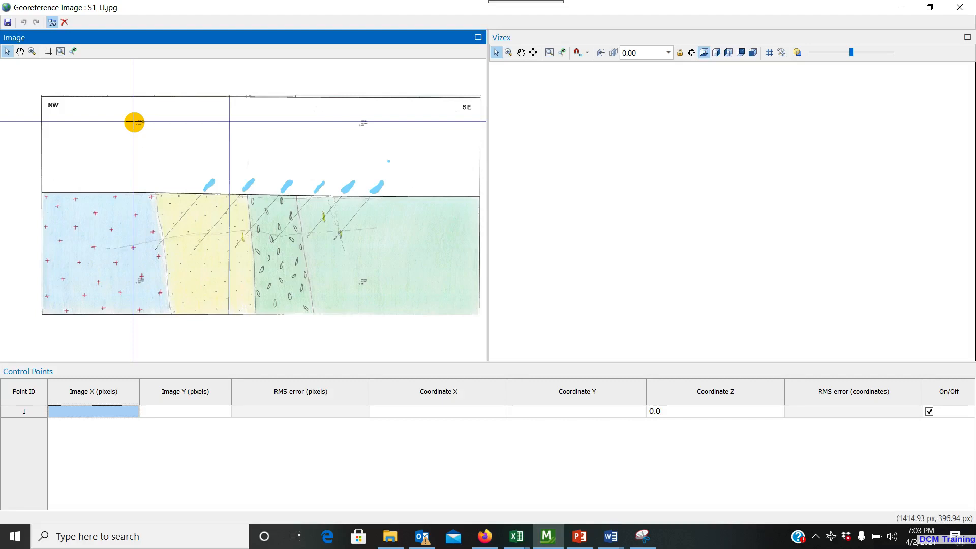
scroll(134, 122, up, 5)
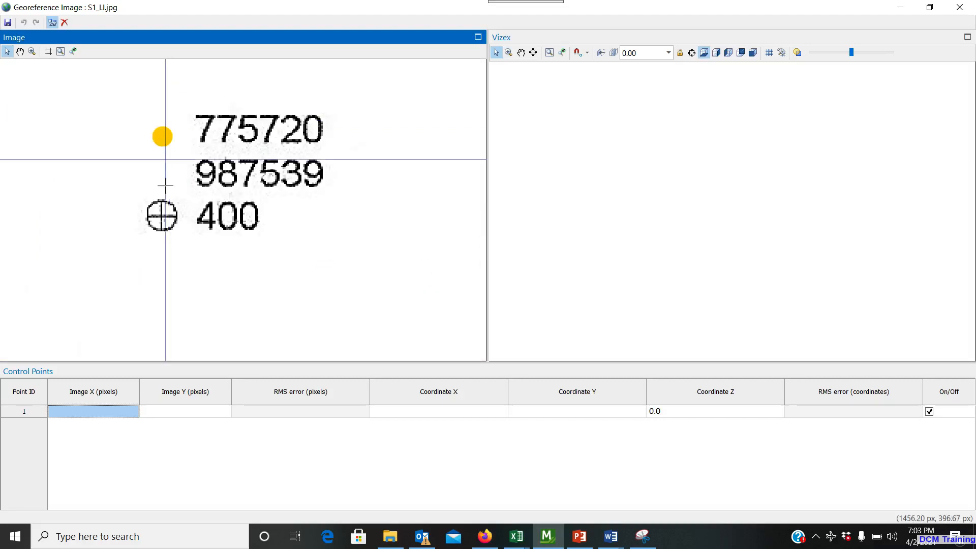
click(161, 216)
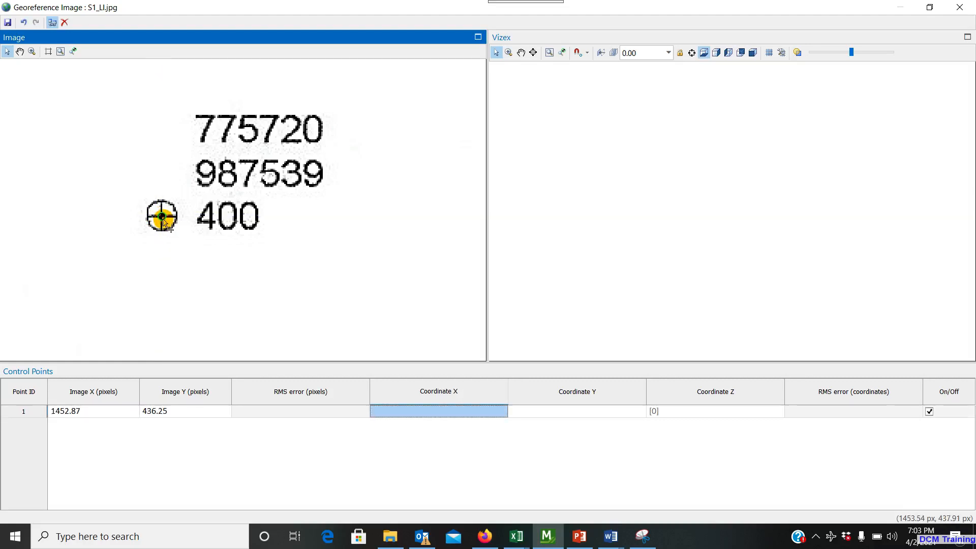
Set the first control point's coordinates to X 775720, Y 987539 and Z 400
click(415, 411)
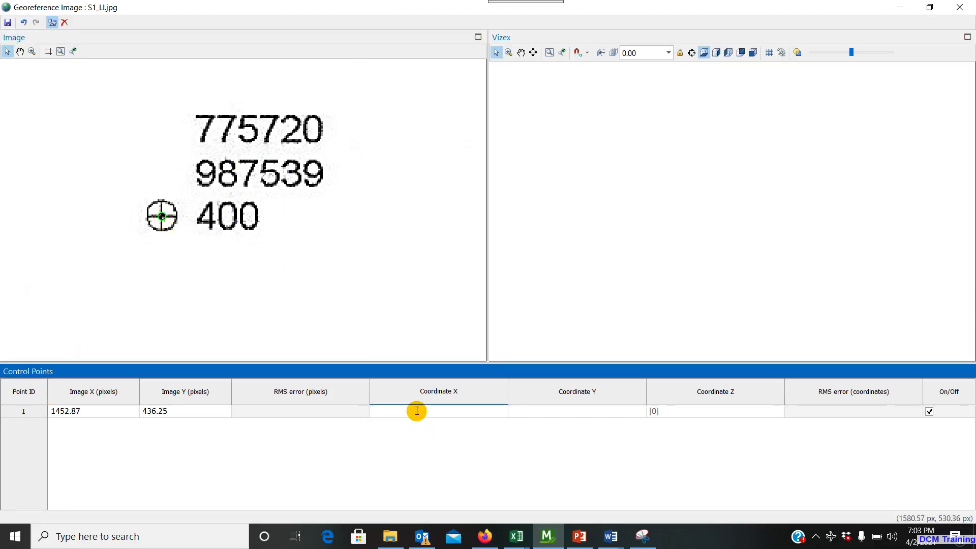
text(775720)
key(Return)
key(Tab)
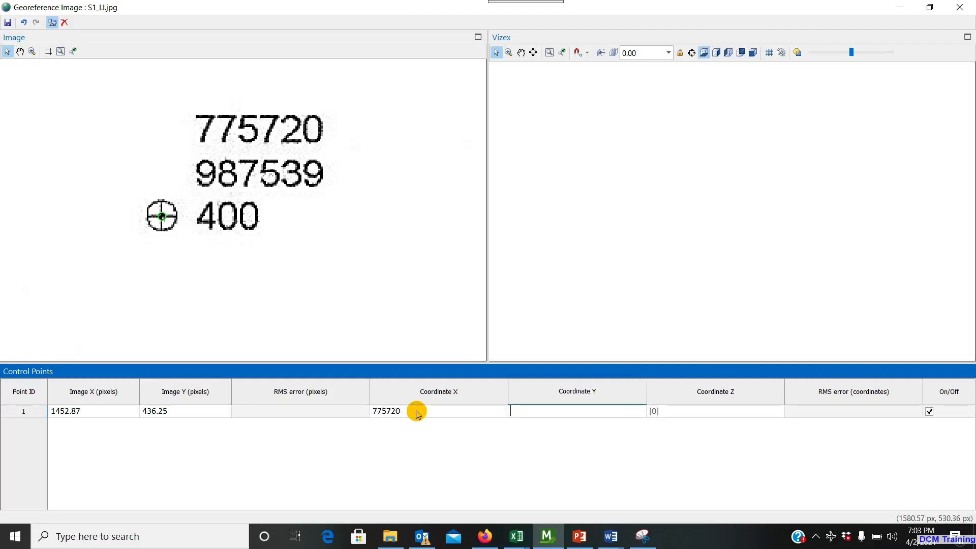
text(987)
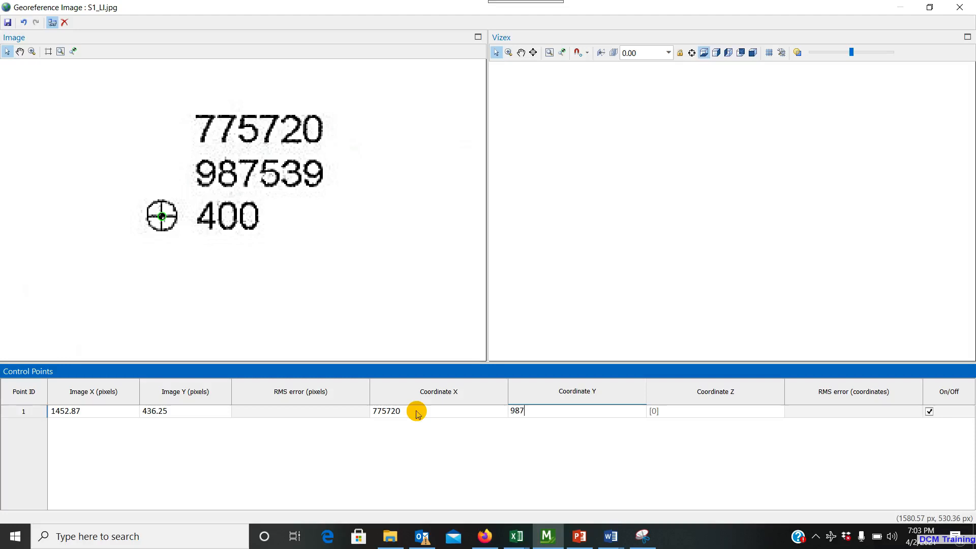
text(539)
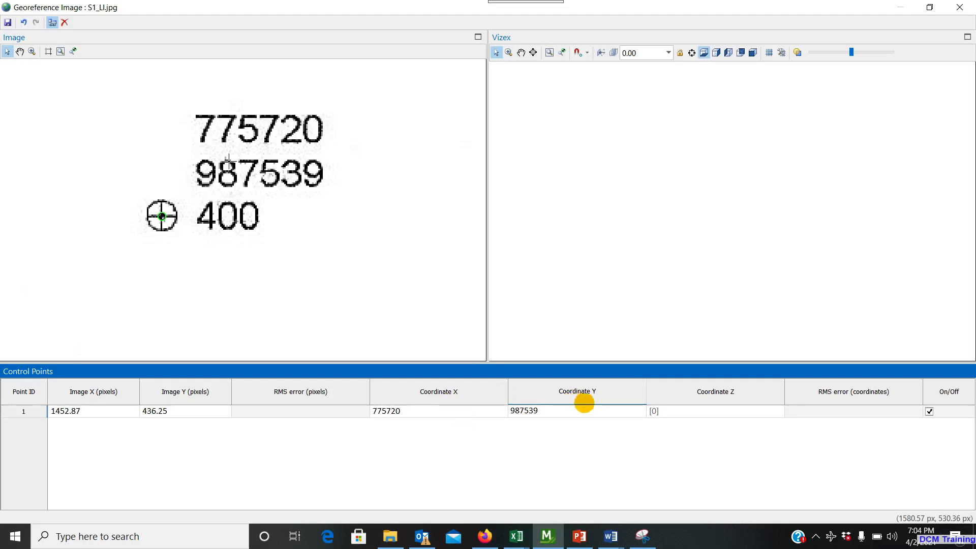
click(696, 415)
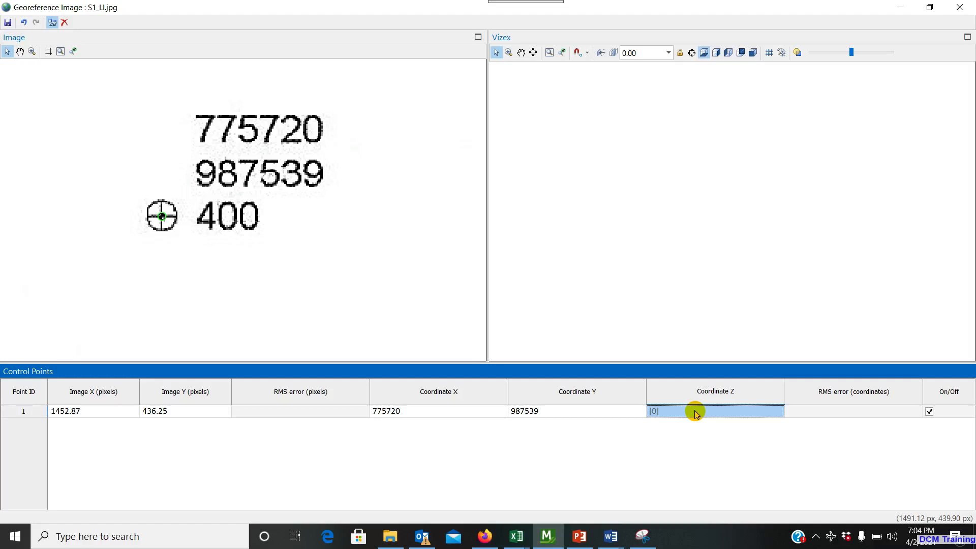
text(400)
Place the second control point on the upper crosshair mark at the SE end of the section image
scroll(227, 218, down, 6)
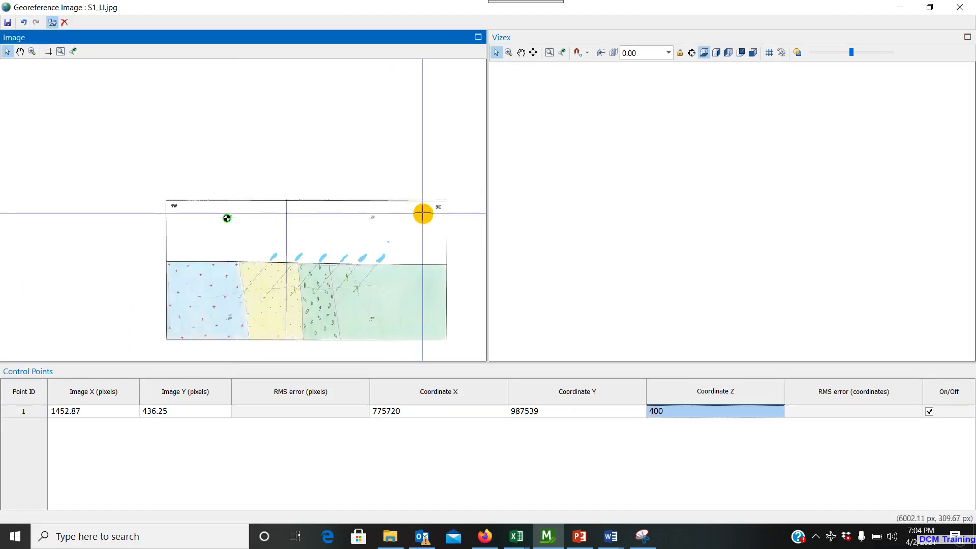
middle_drag(424, 214, 344, 173)
scroll(288, 176, up, 2)
scroll(288, 176, up, 5)
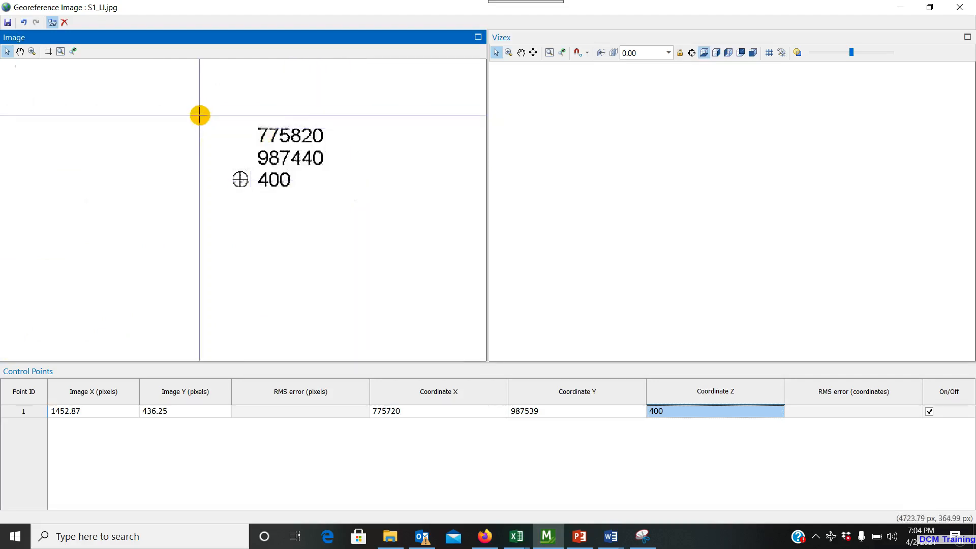
scroll(203, 120, up, 3)
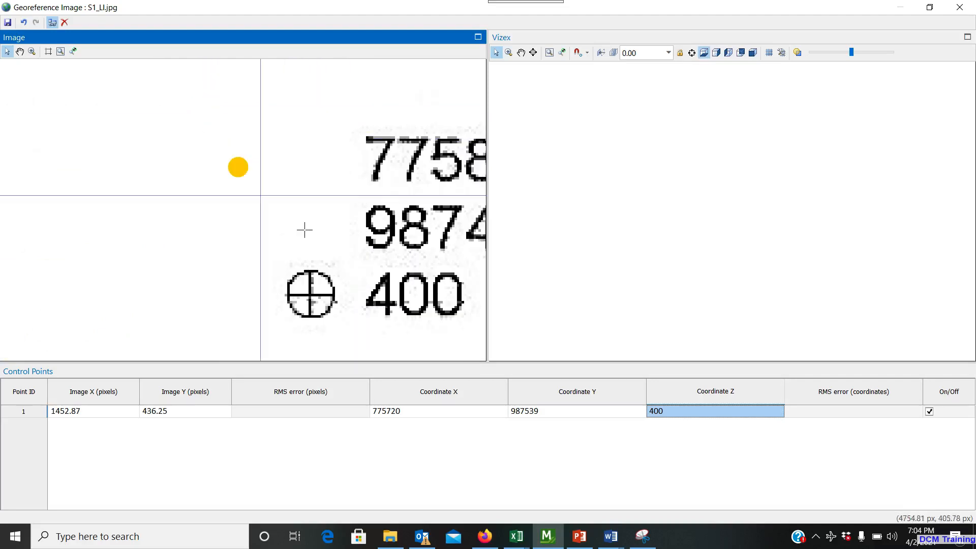
middle_drag(374, 235, 219, 180)
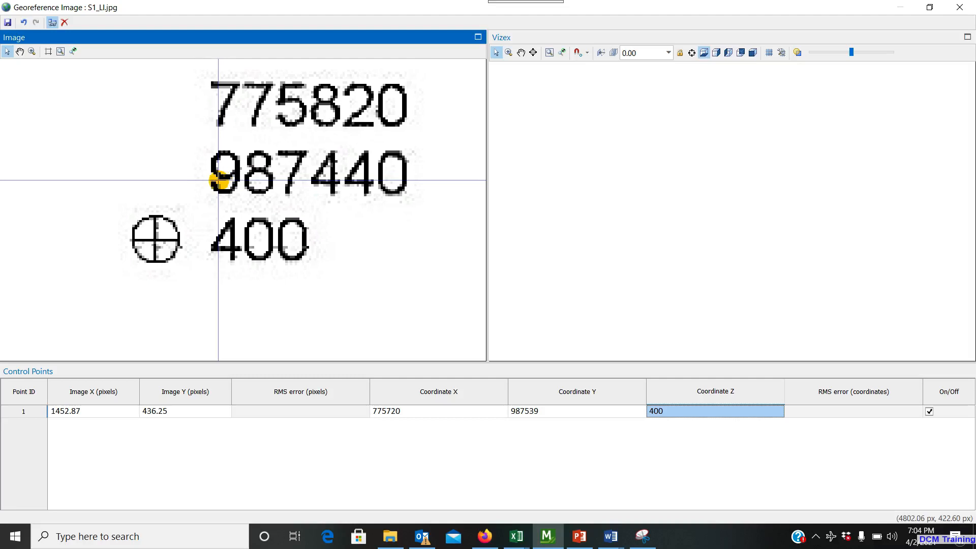
click(155, 239)
Set the second control point's coordinates to X 775820, Y 987440 and Z 400
click(399, 430)
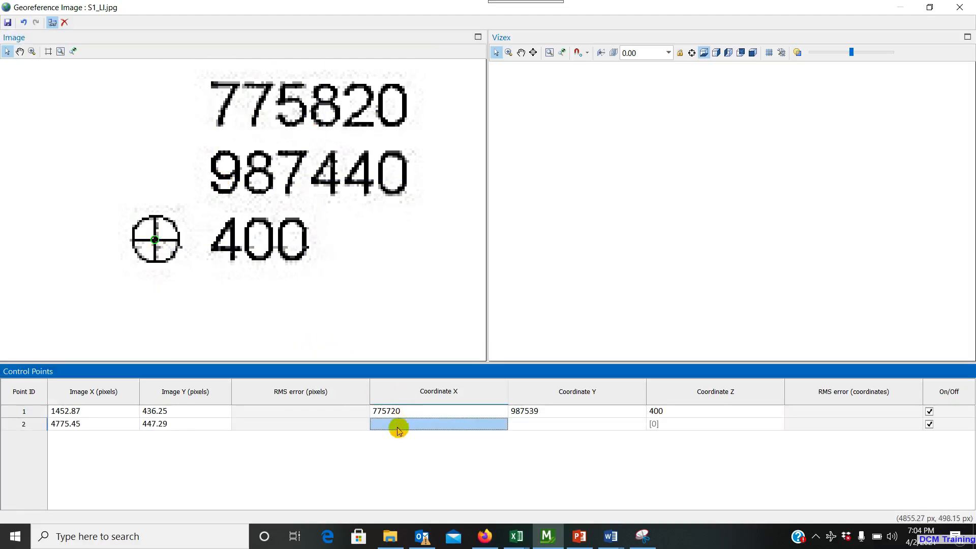
click(398, 429)
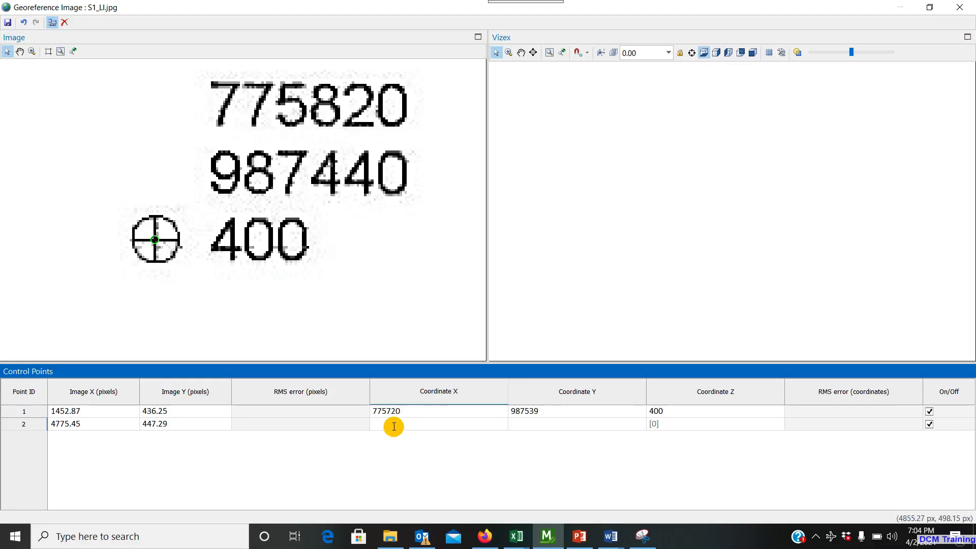
text(775)
text(820)
key(Tab)
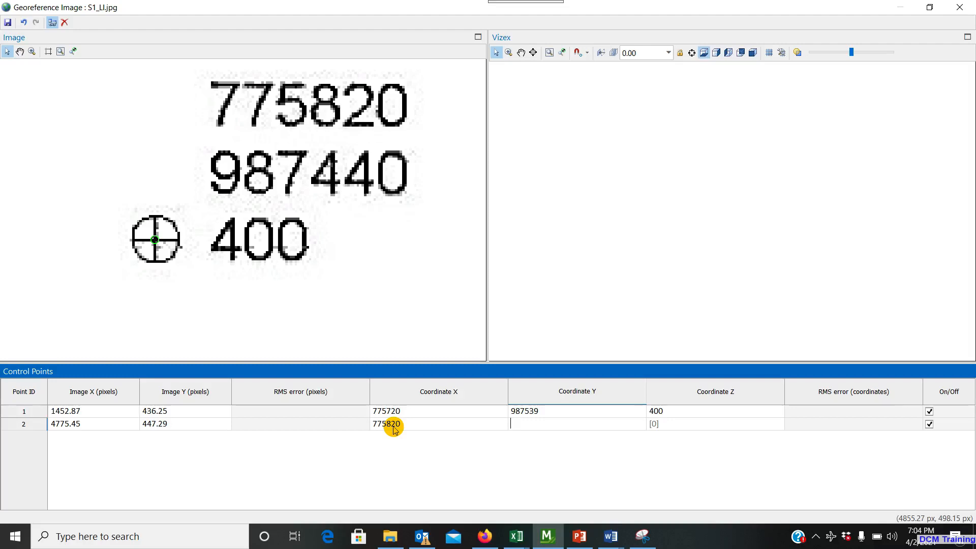
text(987440)
key(Tab)
text(400)
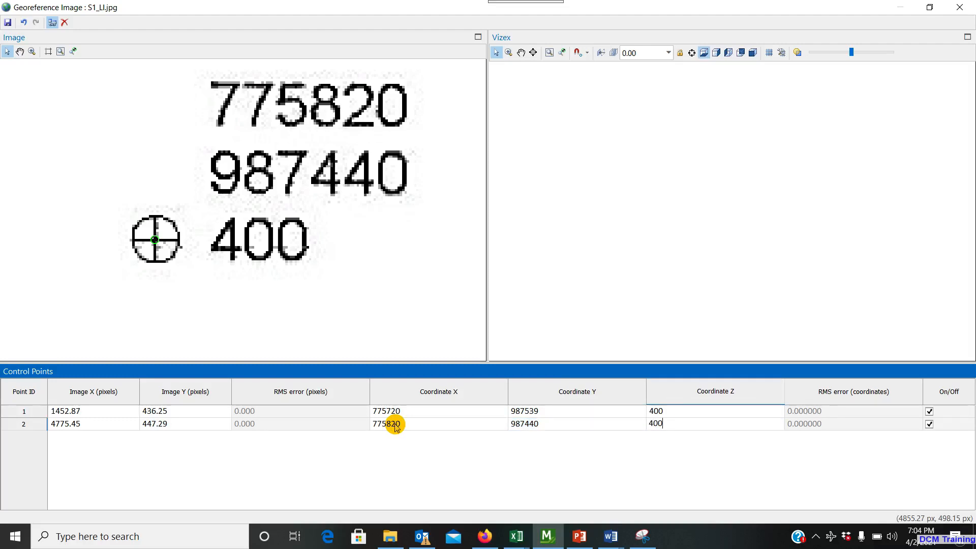
key(Return)
Place the third control point on the lower crosshair mark at the SE end of the section image
scroll(294, 210, down, 3)
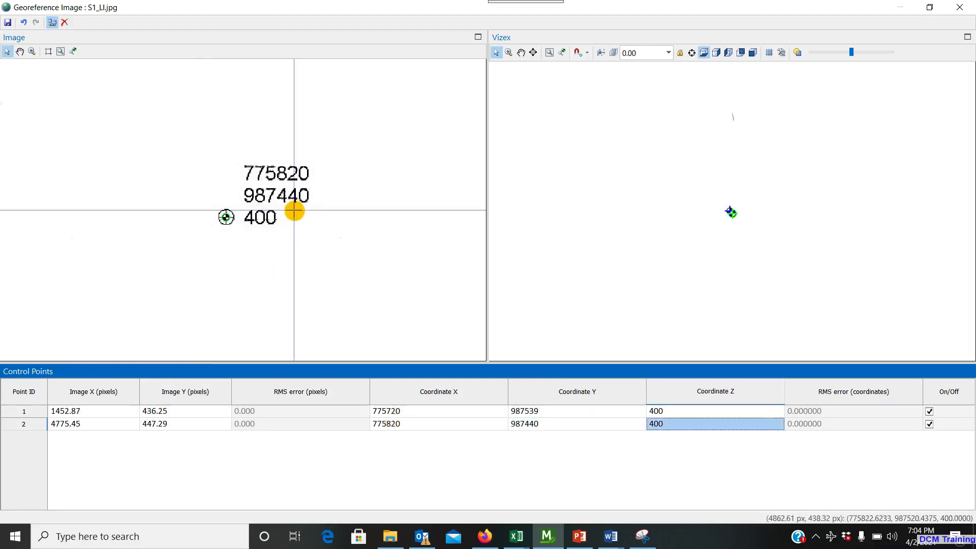
scroll(294, 210, down, 2)
scroll(290, 214, down, 2)
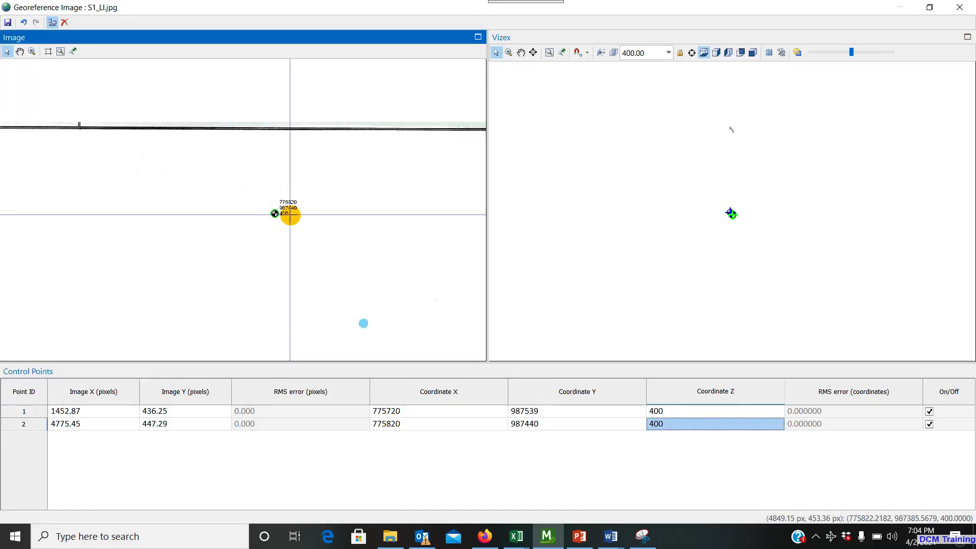
scroll(290, 214, down, 2)
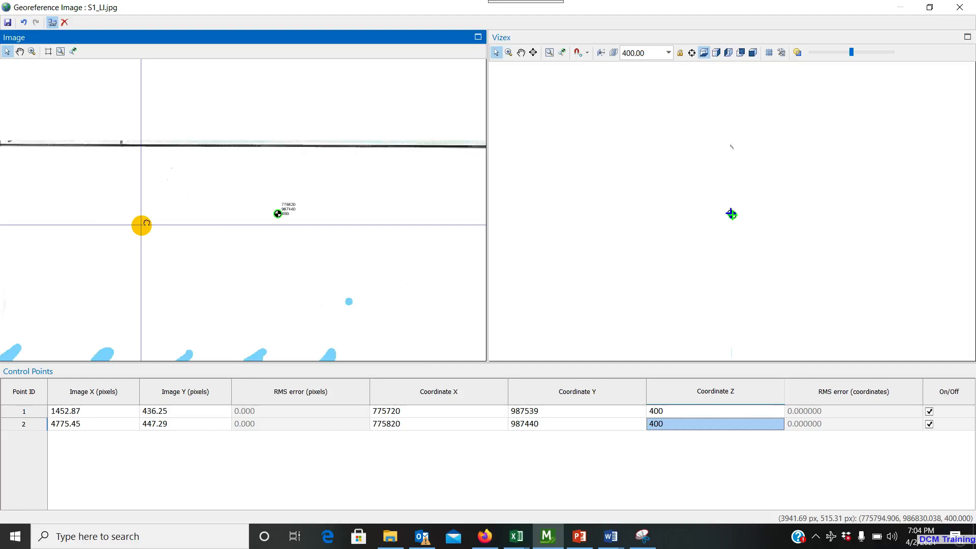
middle_drag(142, 225, 264, 196)
scroll(287, 192, down, 2)
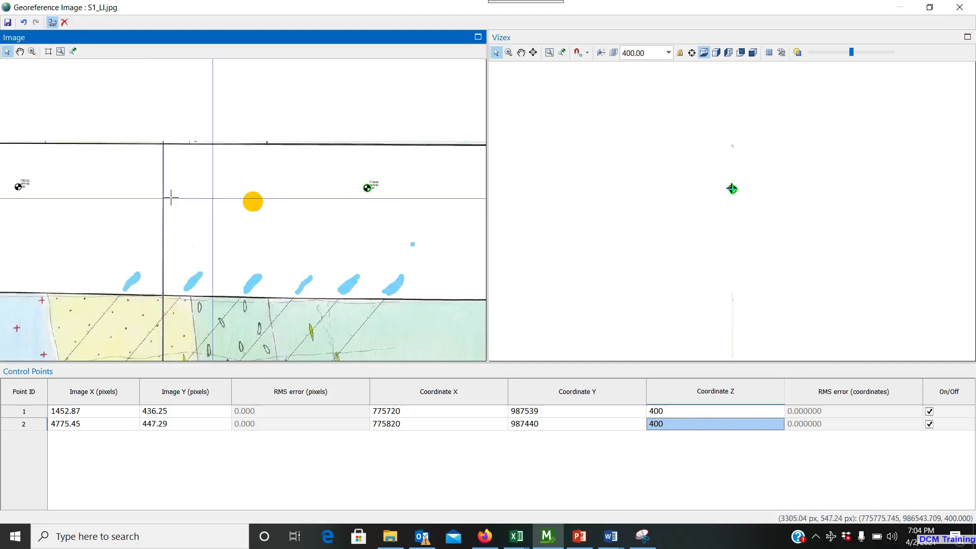
scroll(356, 204, down, 1)
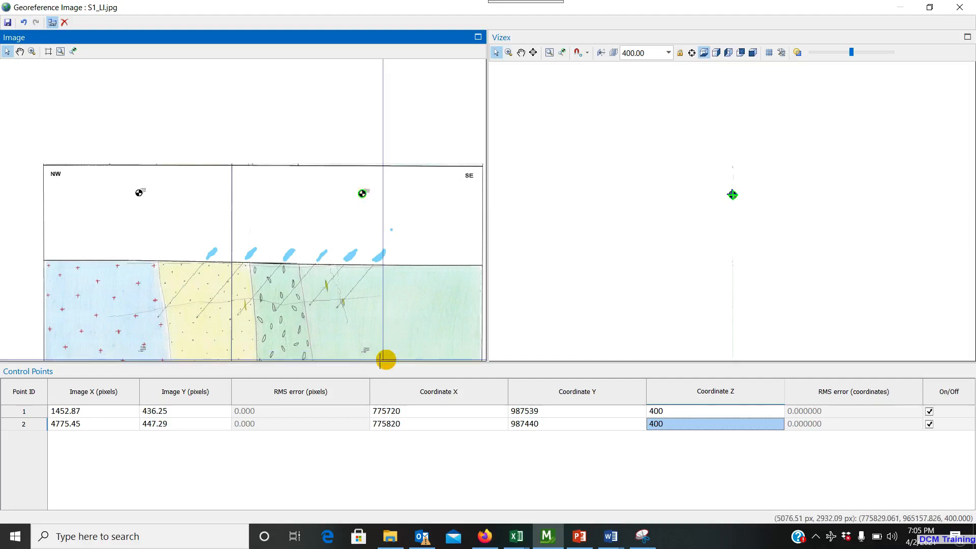
scroll(361, 307, down, 1)
scroll(364, 274, up, 2)
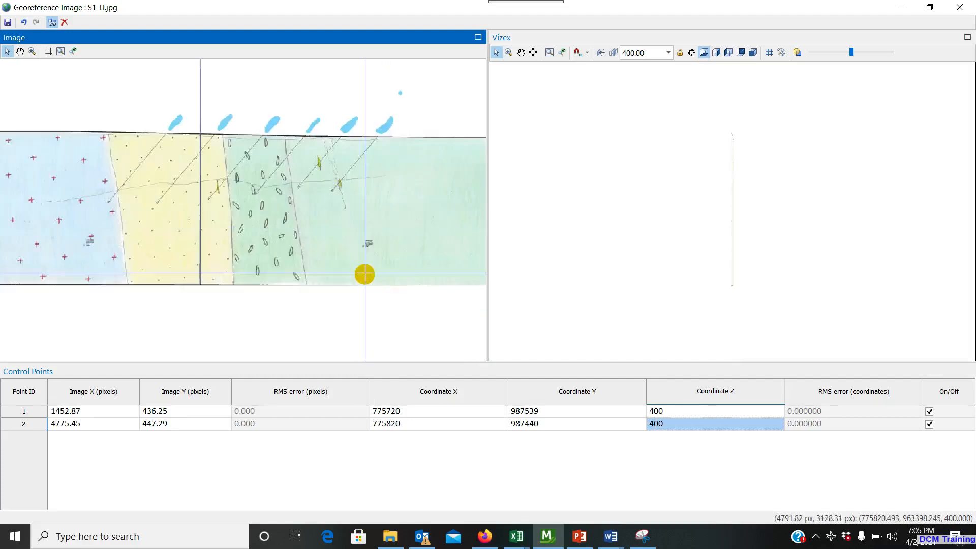
scroll(365, 275, up, 2)
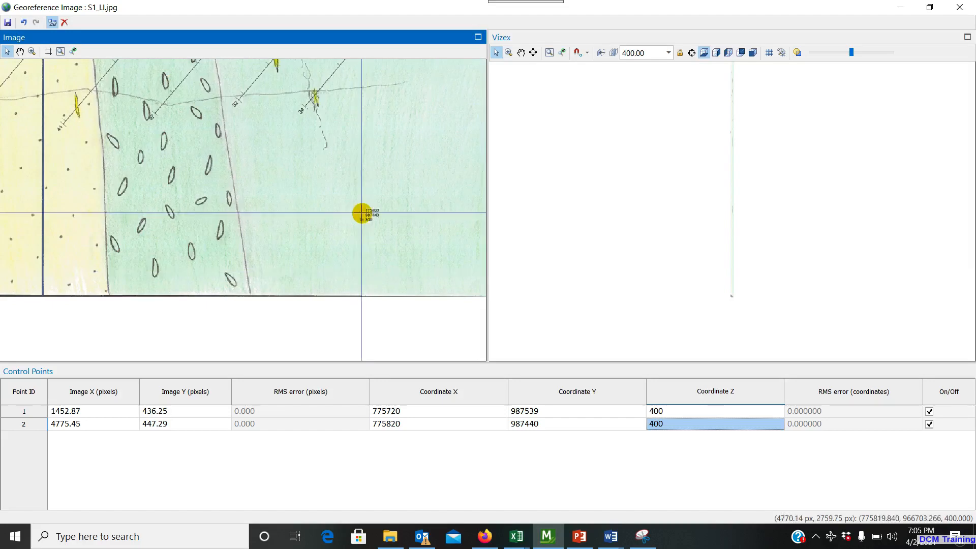
scroll(362, 213, up, 1)
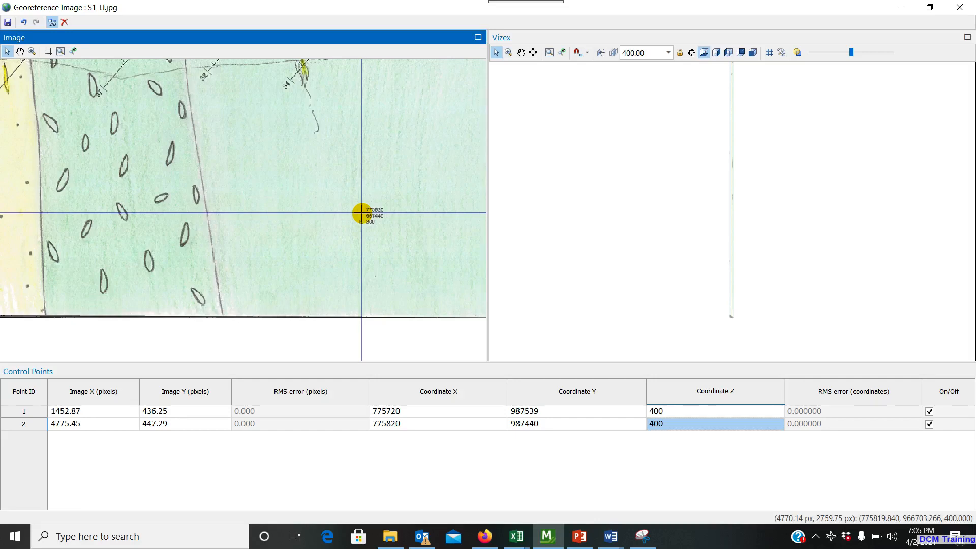
scroll(362, 213, up, 1)
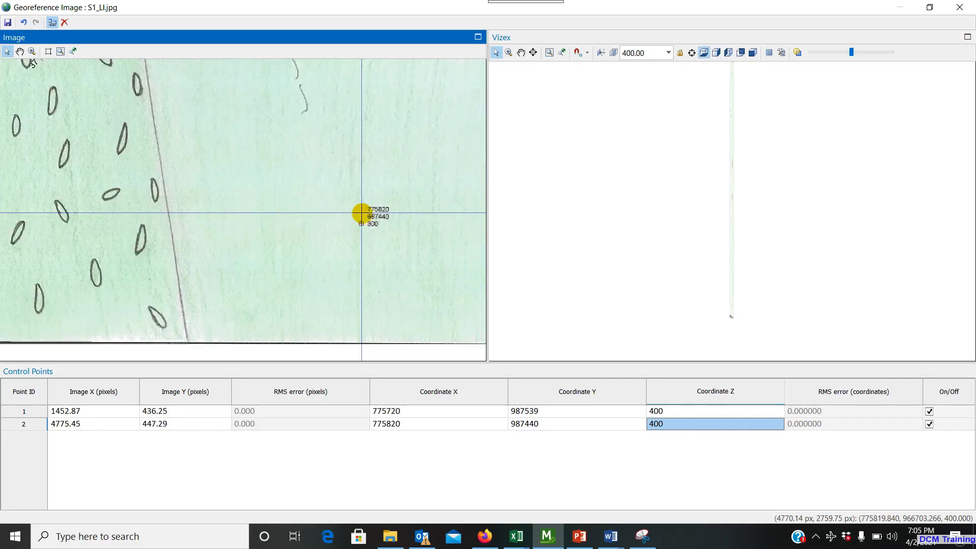
scroll(362, 213, up, 2)
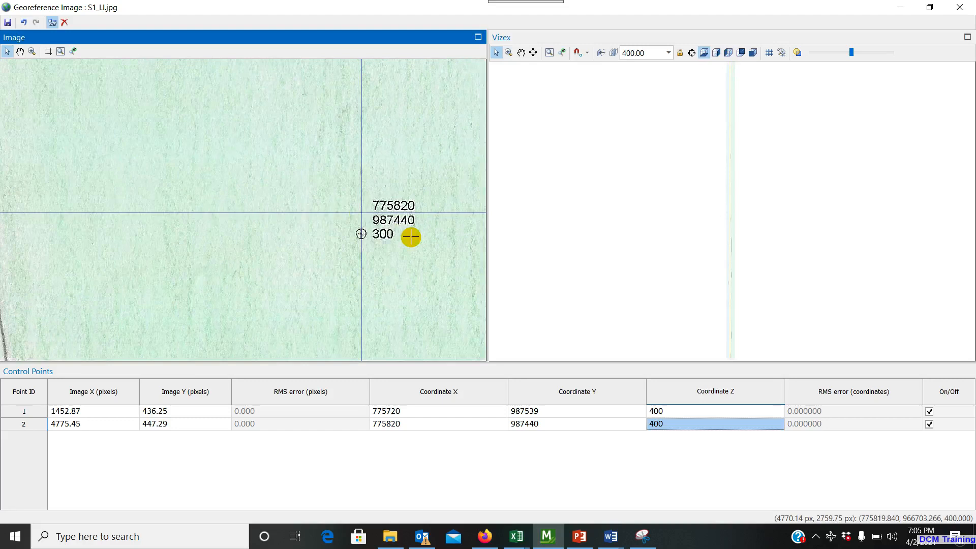
scroll(411, 237, up, 2)
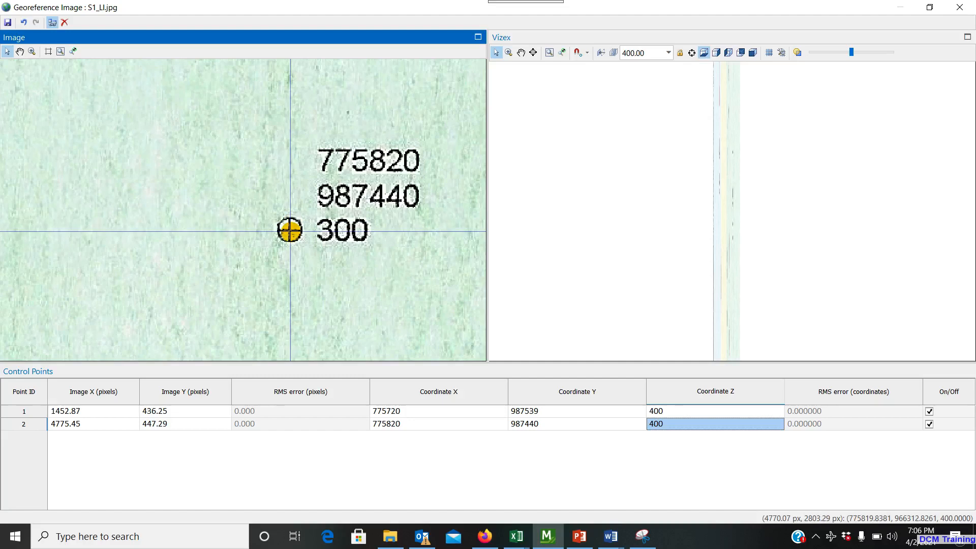
click(290, 231)
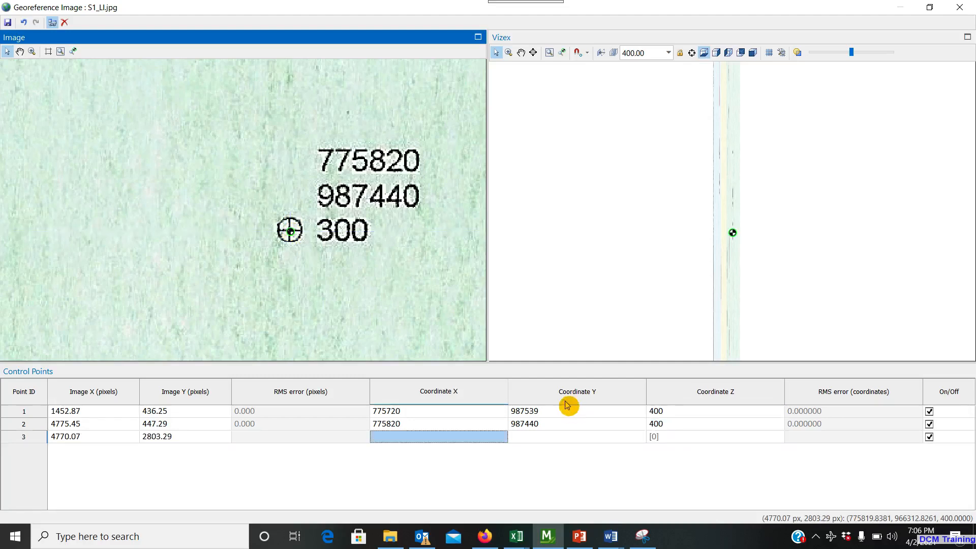
Set the third control point's coordinates to X 775820, Y 987440 and Z 300
click(433, 438)
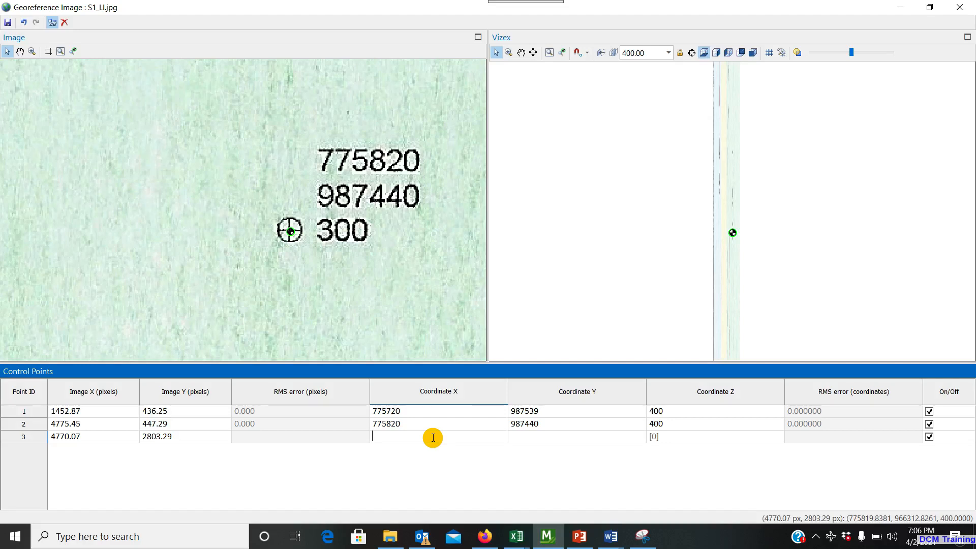
text(775)
text(820)
key(Tab)
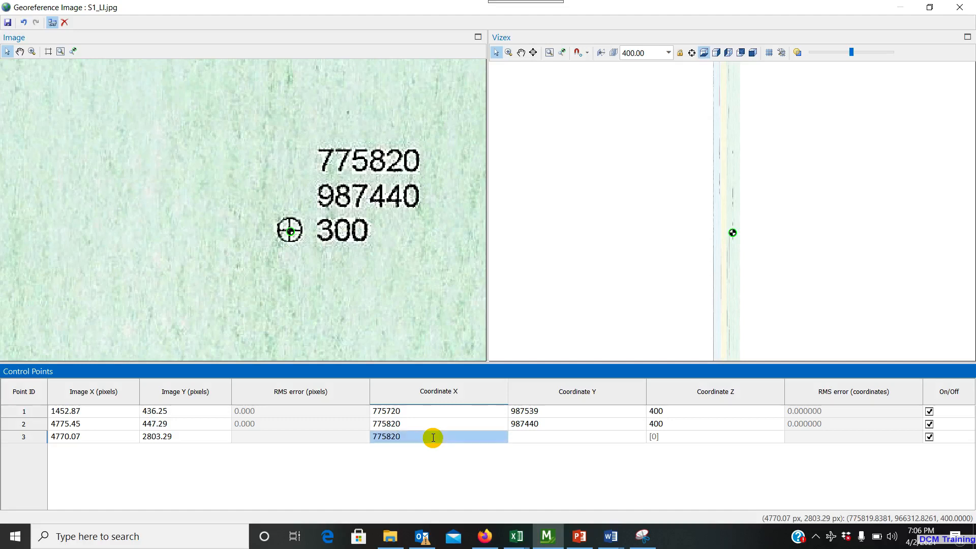
text(987)
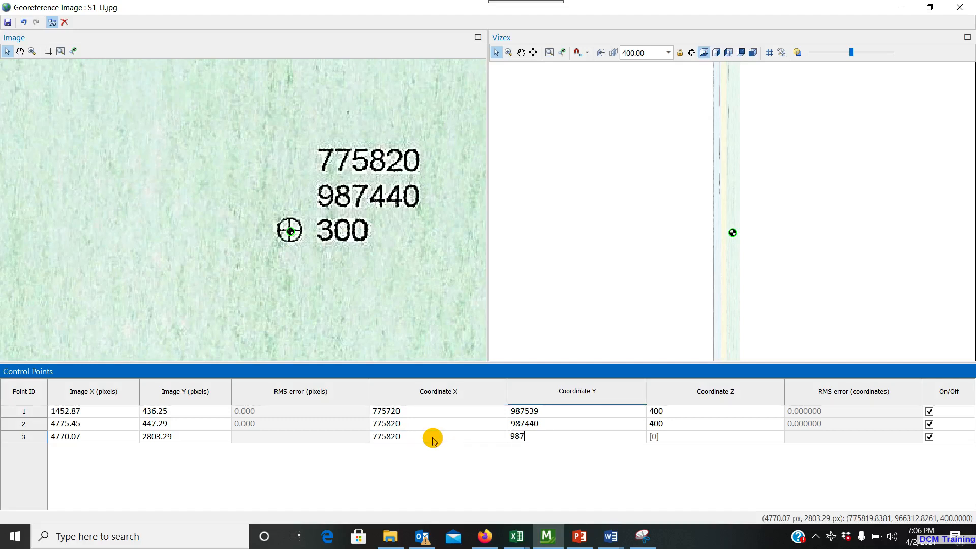
text(440)
key(Return)
key(Tab)
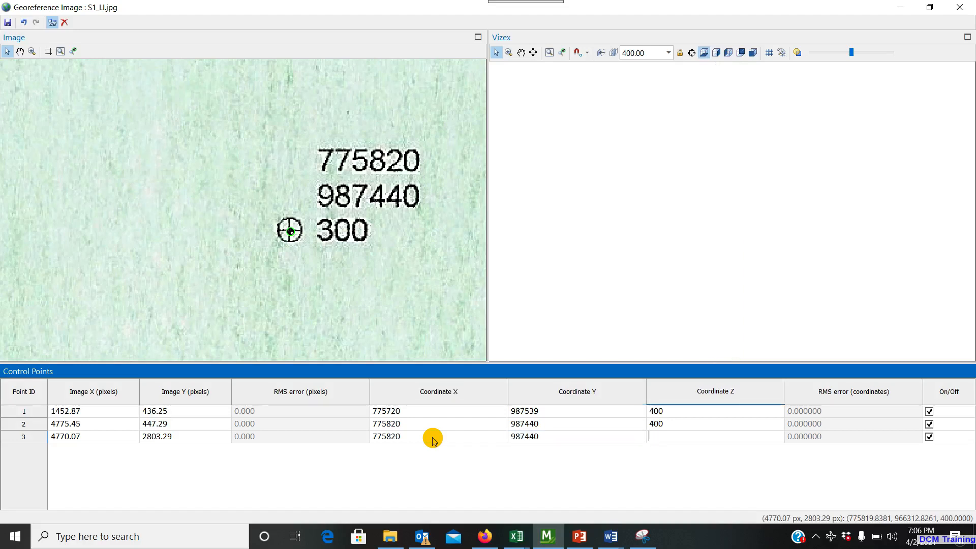
text(300)
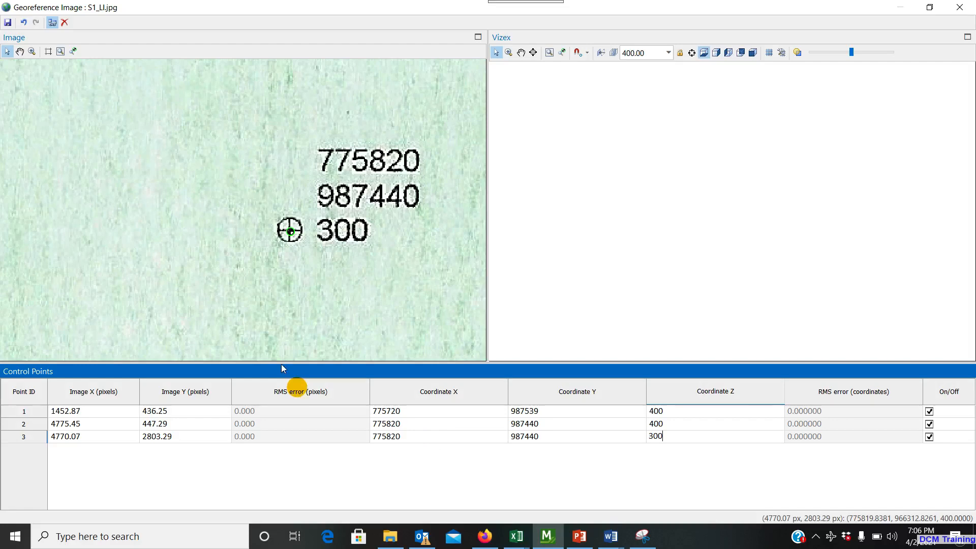
Place the fourth control point on the lower crosshair mark at the NW end of the section image
scroll(280, 207, down, 5)
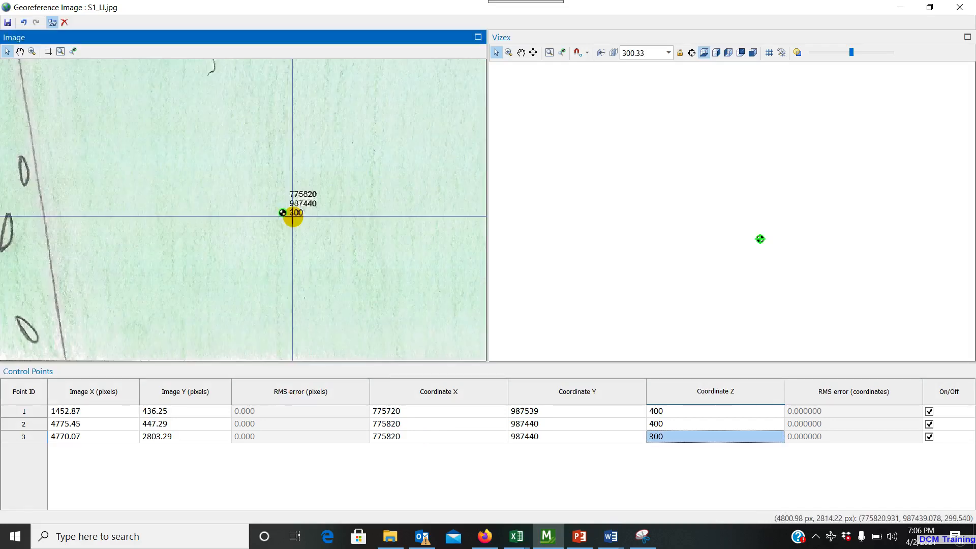
scroll(293, 216, down, 5)
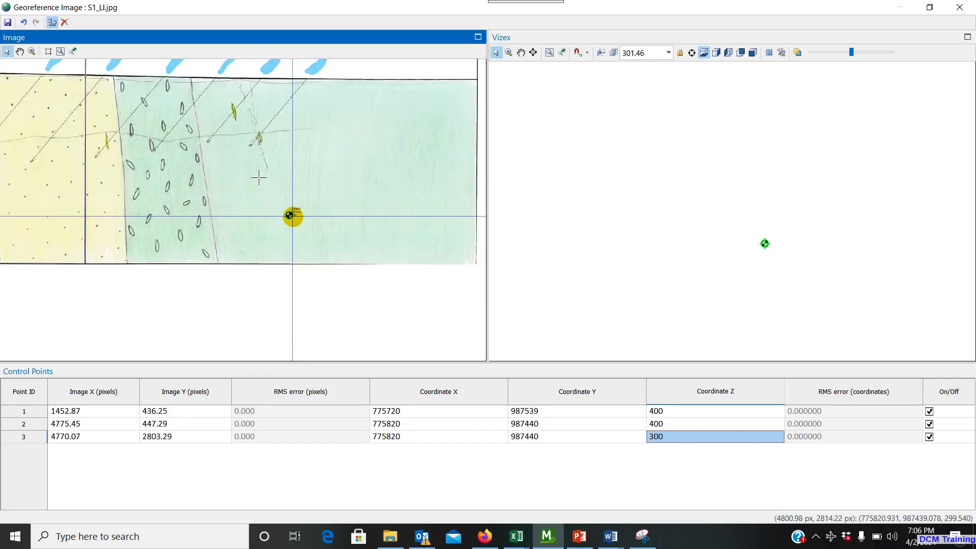
scroll(293, 216, down, 3)
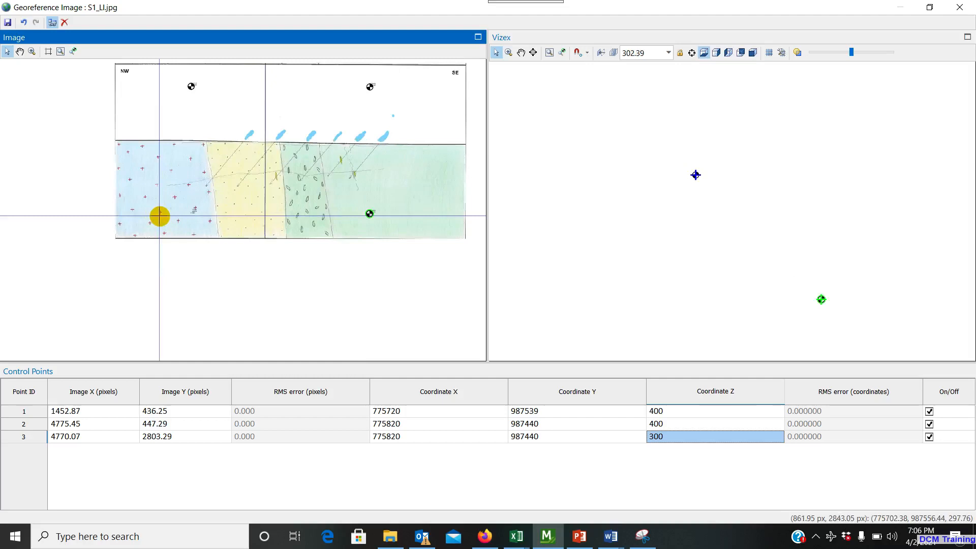
scroll(159, 216, up, 5)
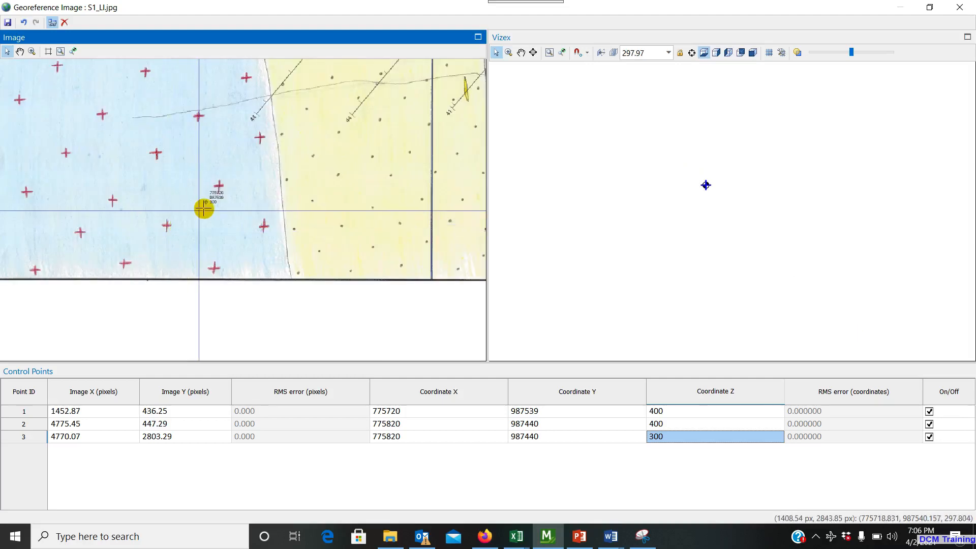
scroll(203, 209, up, 2)
scroll(216, 194, up, 1)
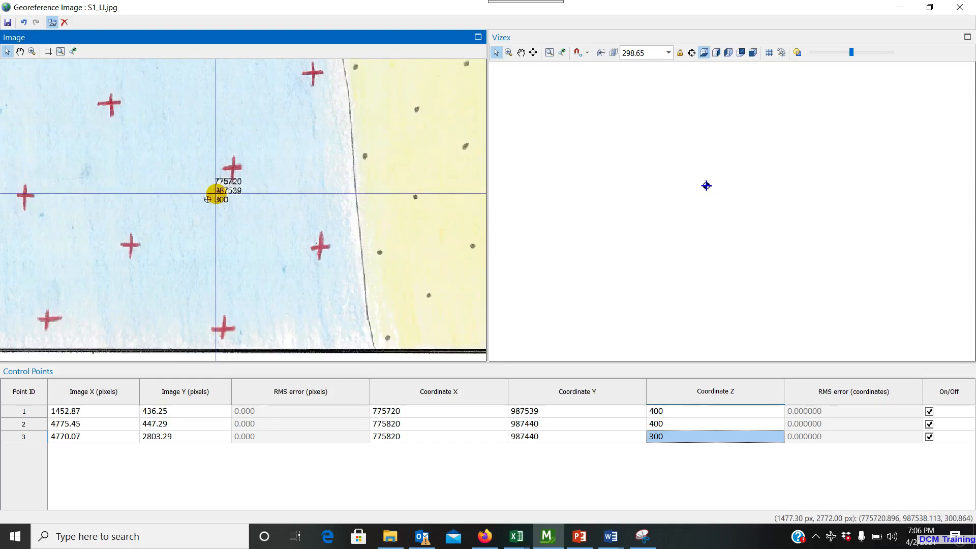
scroll(216, 194, up, 1)
scroll(216, 194, up, 3)
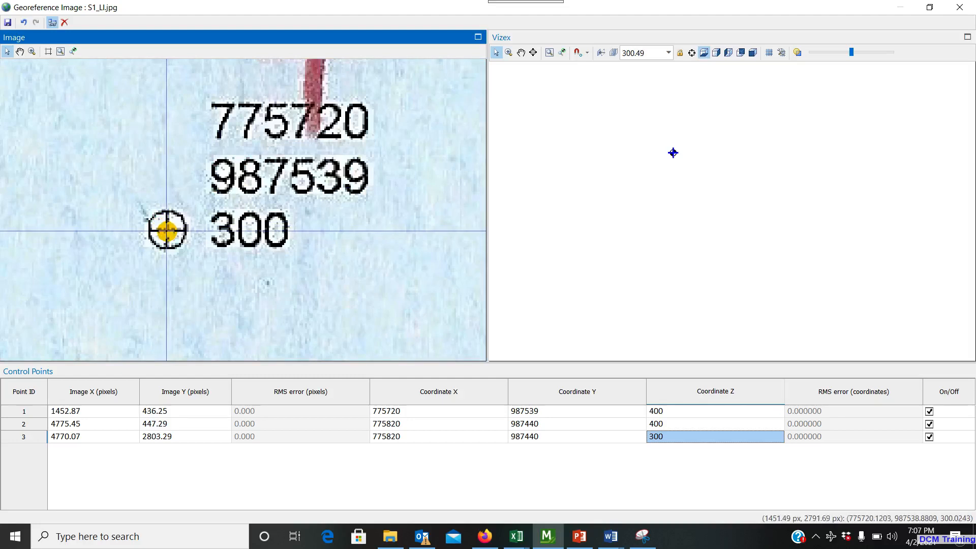
click(166, 232)
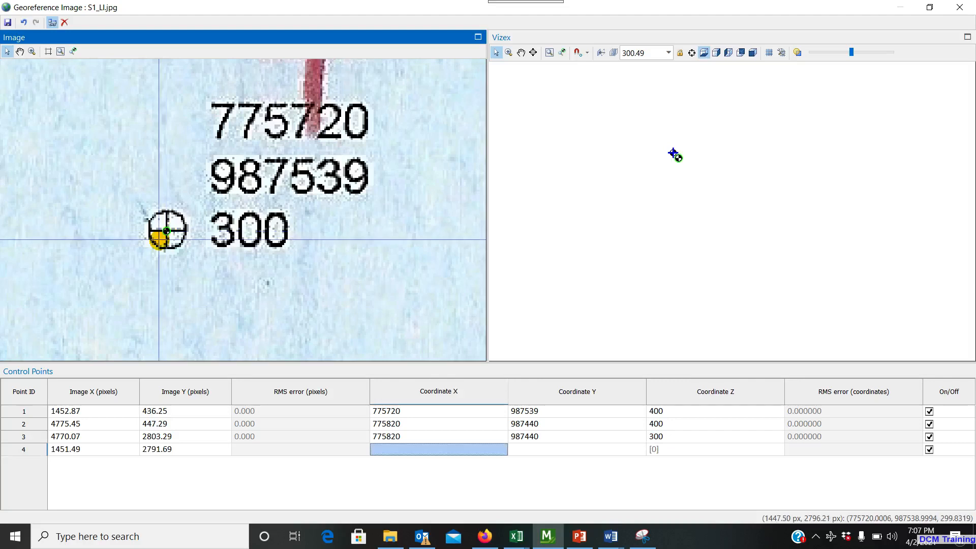
Set the fourth control point's coordinates to X 775720, Y 987539 and Z 300
click(404, 450)
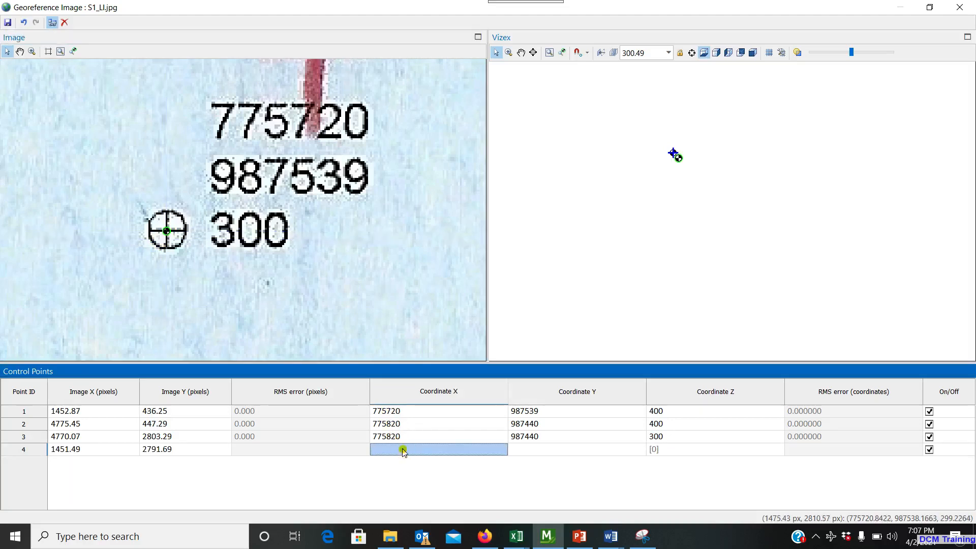
click(403, 449)
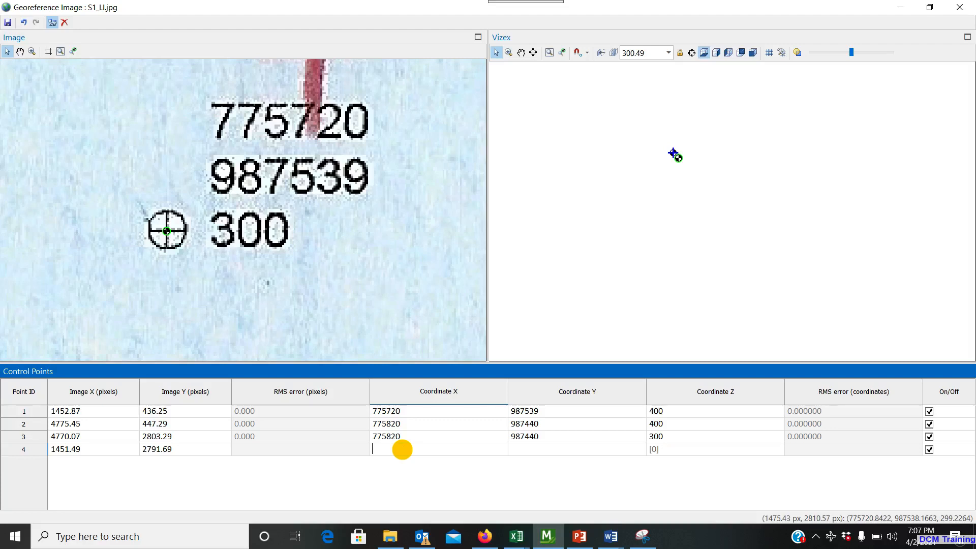
text(775720)
key(Tab)
text(987)
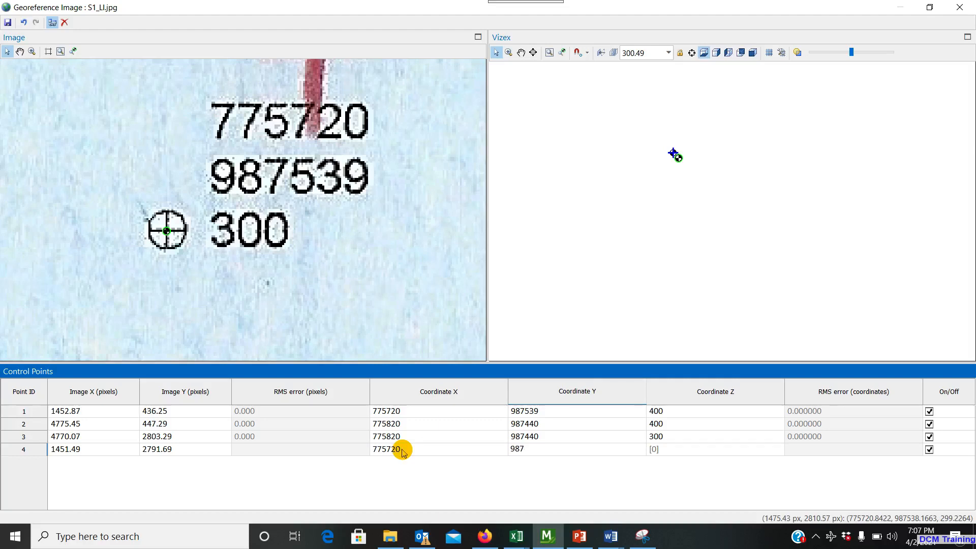
text(539)
key(Tab)
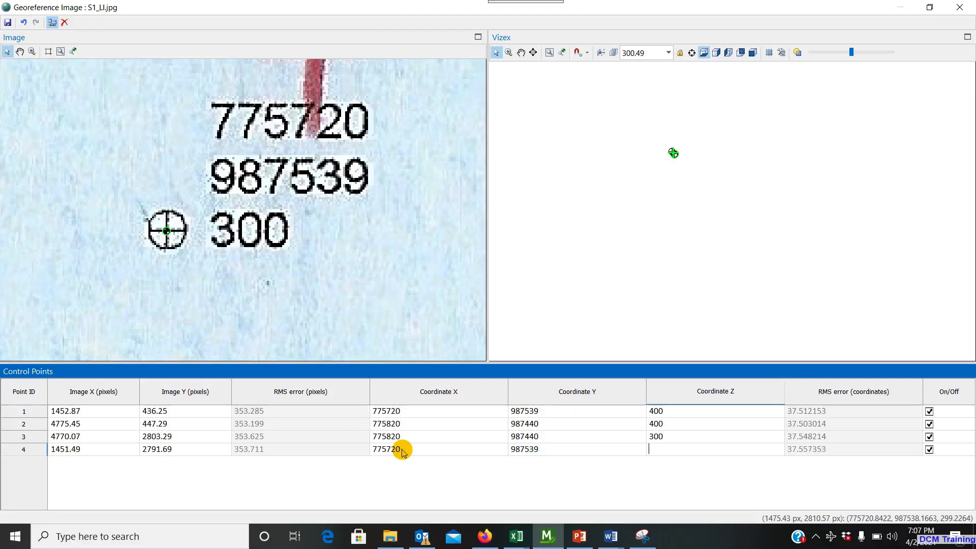
text(300)
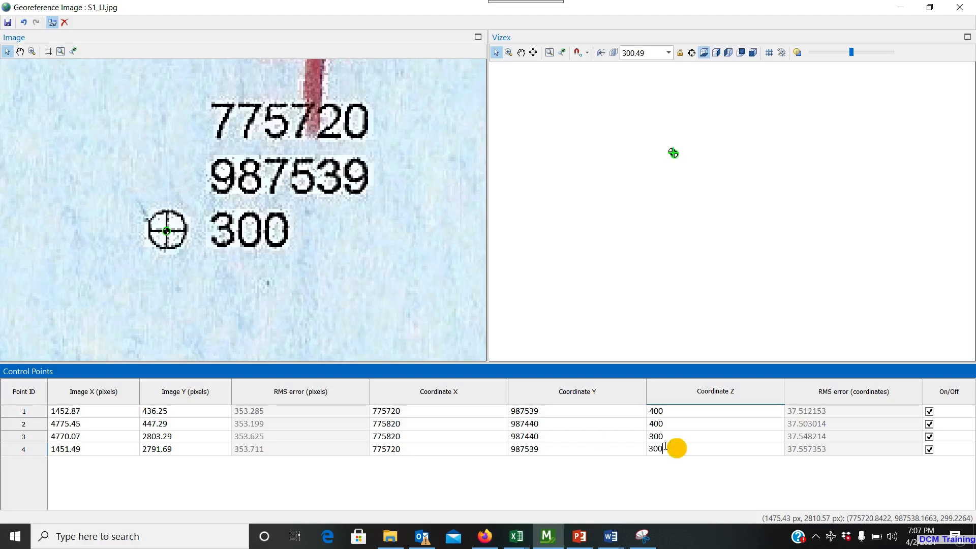
key(Return)
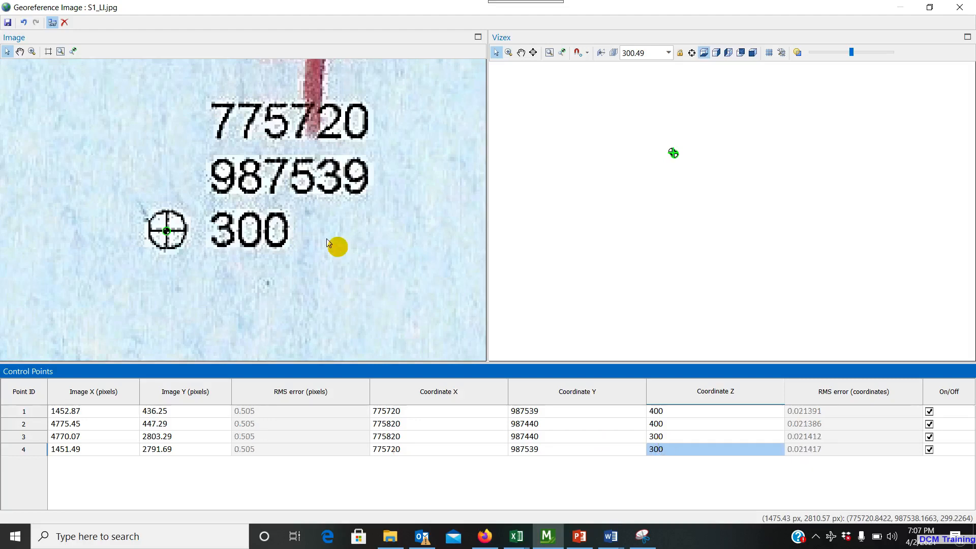
Examine the placement of the control points across the section image and in the coordinate view
scroll(328, 243, down, 3)
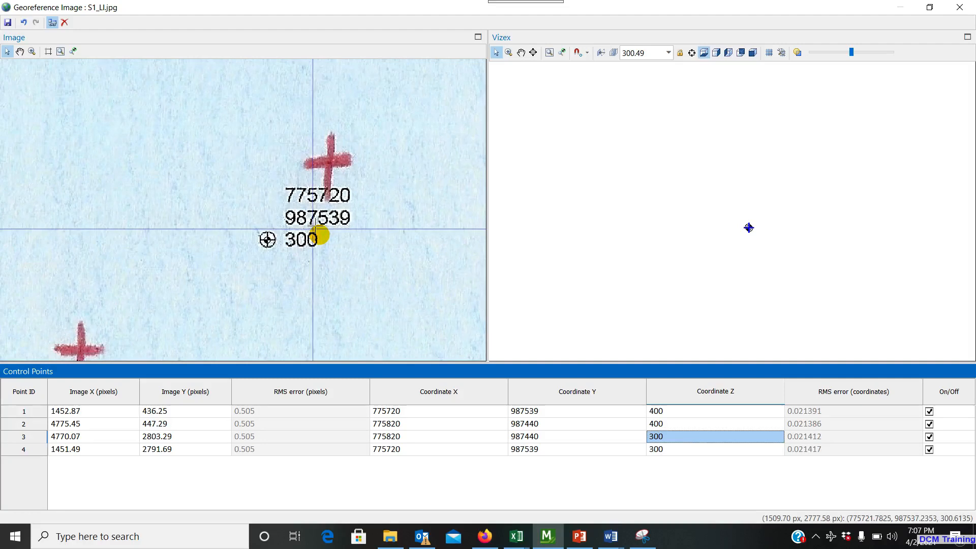
scroll(319, 235, down, 3)
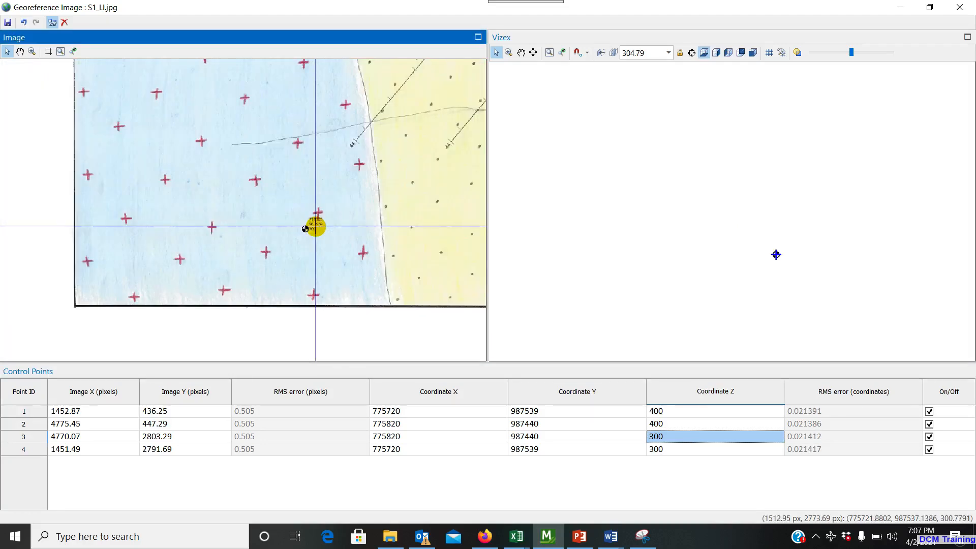
scroll(315, 226, down, 2)
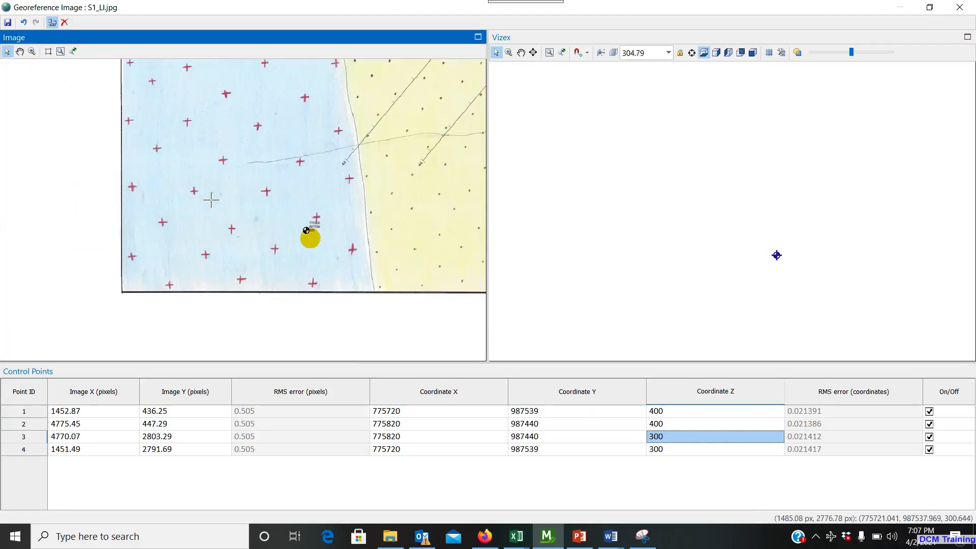
click(210, 201)
click(324, 184)
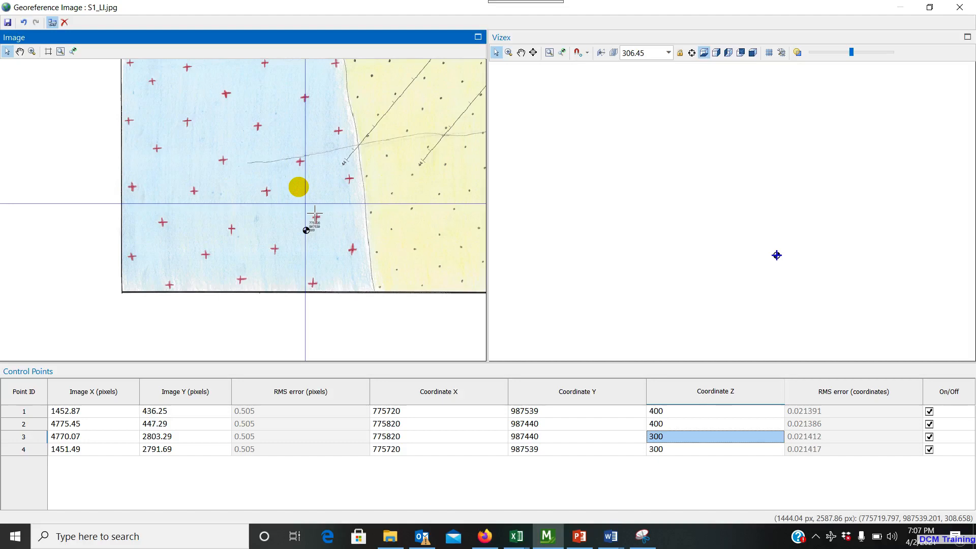
scroll(363, 207, down, 1)
middle_drag(363, 207, 175, 214)
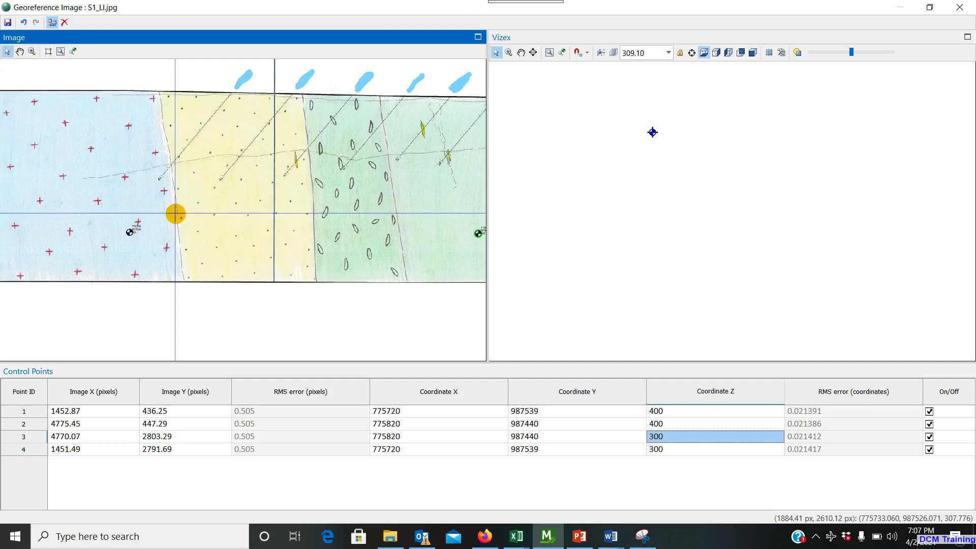
scroll(175, 213, down, 1)
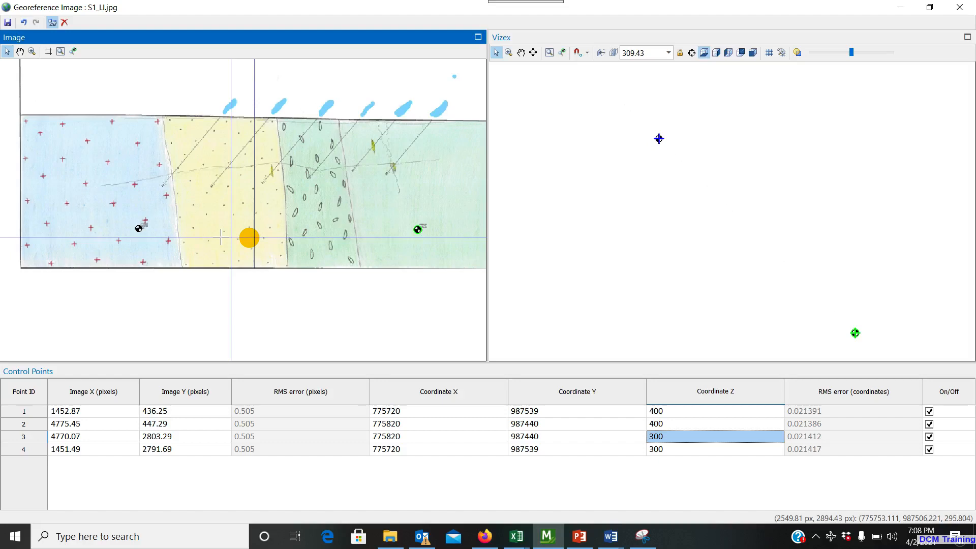